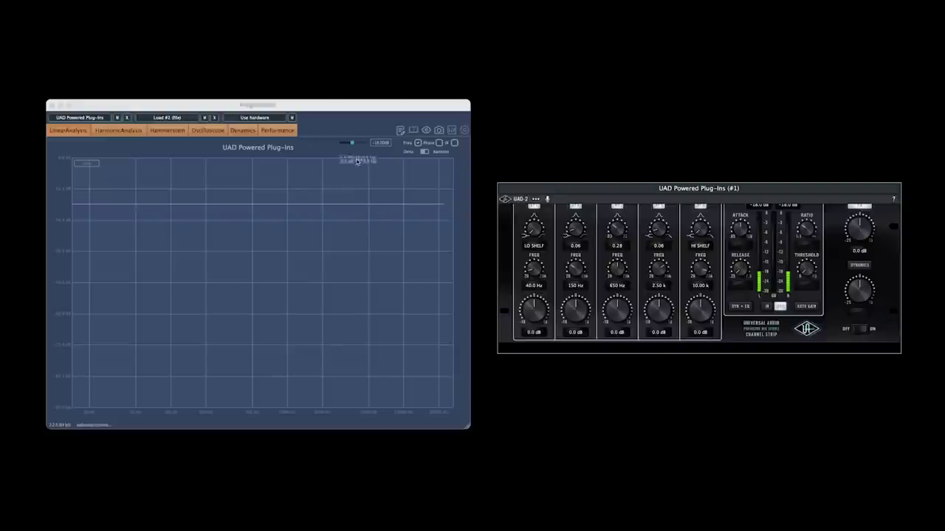
- Raise the test signal level from -18 dB to about -5.8 dB
click(352, 144)
drag(352, 144, 358, 144)
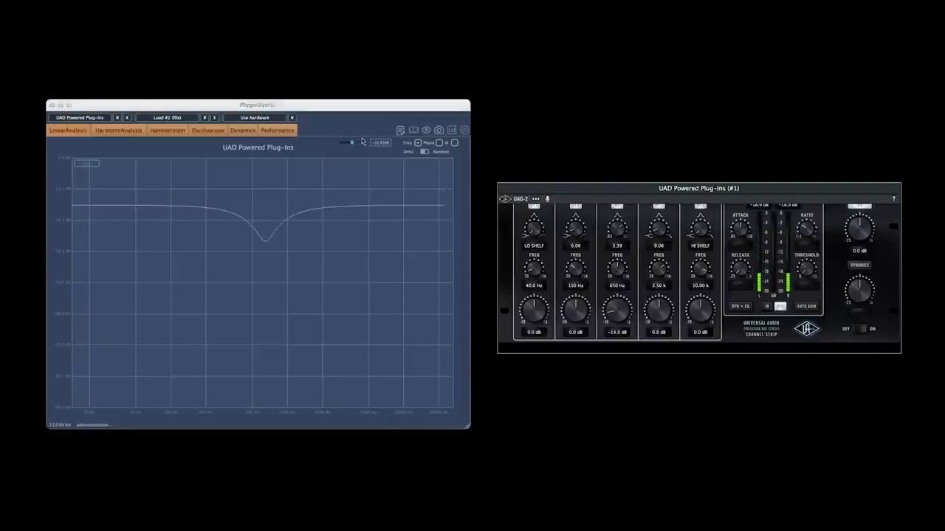
mouse_move(353, 143)
mouse_down()
mouse_move(341, 150)
mouse_move(356, 150)
mouse_up()
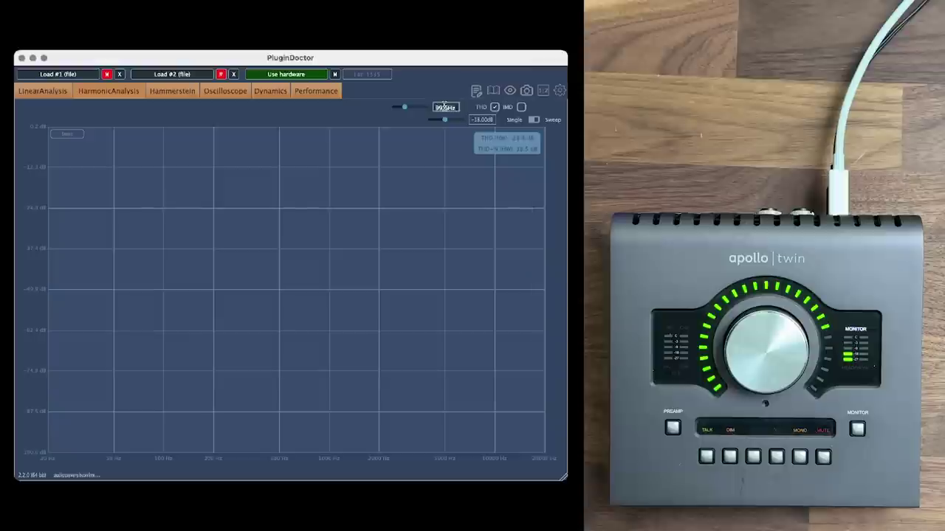
- Set the test tone frequency to 99.6 Hz and the test level to 0 dB
text(00)
key(Return)
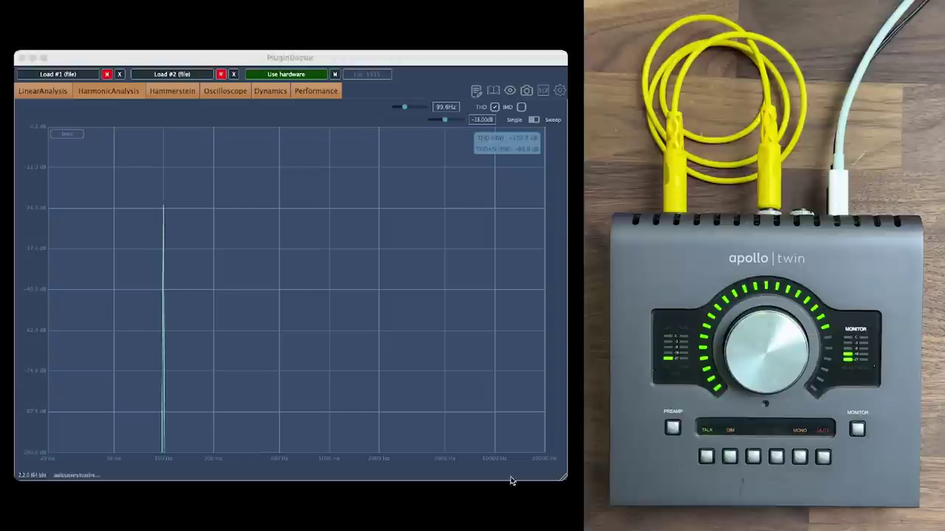
click(482, 120)
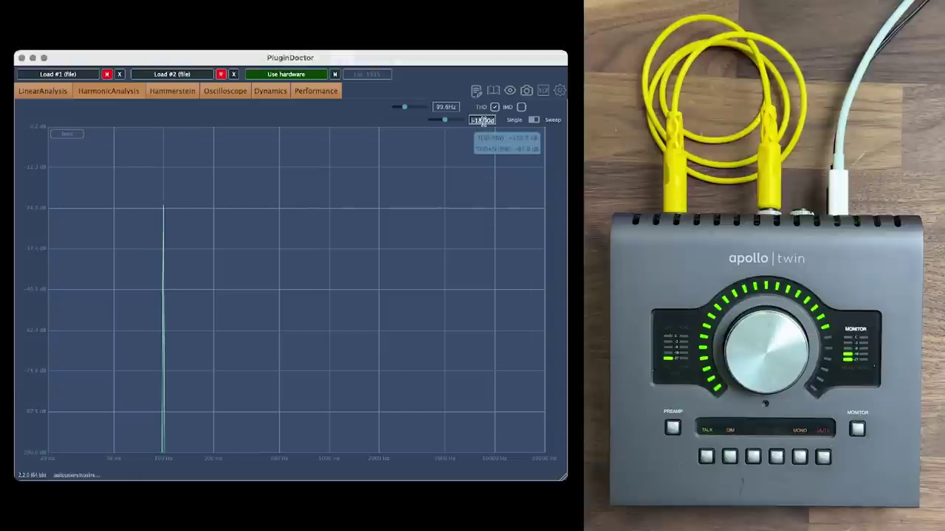
text(0)
key(Return)
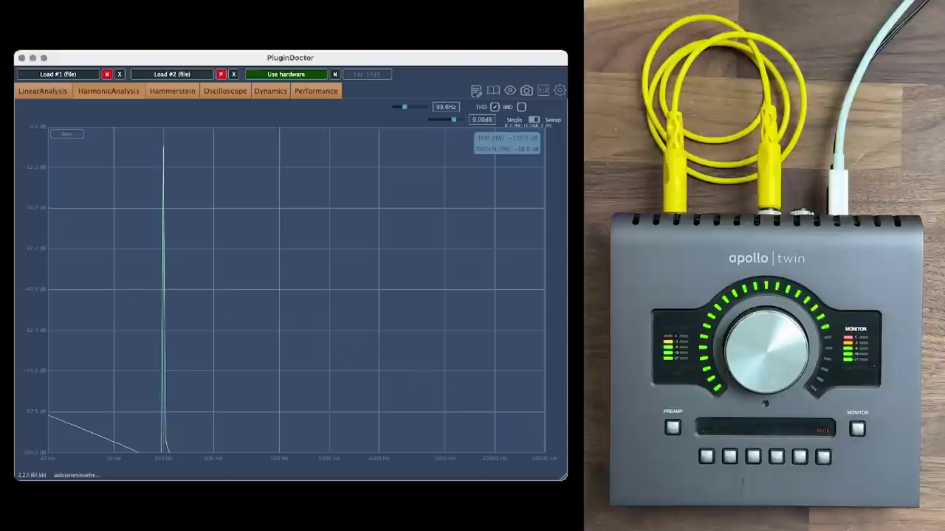
- Change the test level to 0.01 dB, then fine-tune it between about -2.3 and 0.67 dB
click(482, 121)
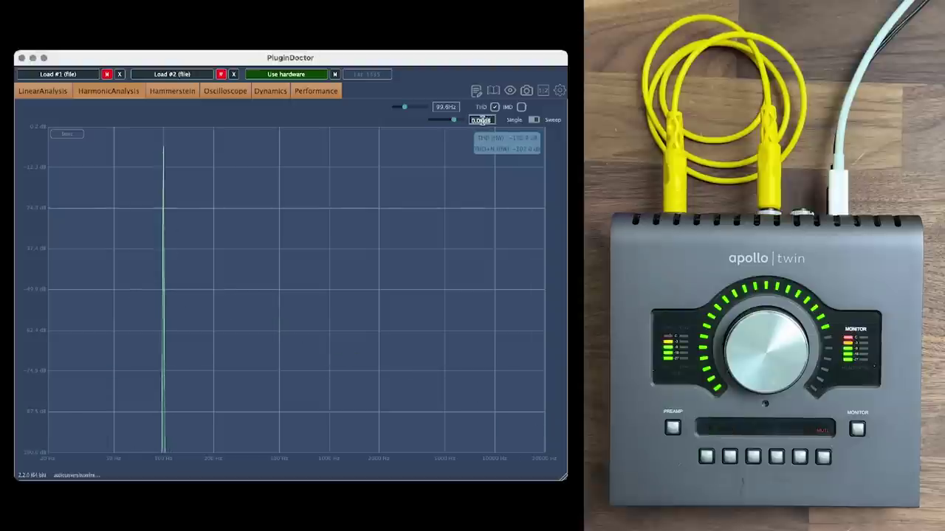
text(0.01)
key(Return)
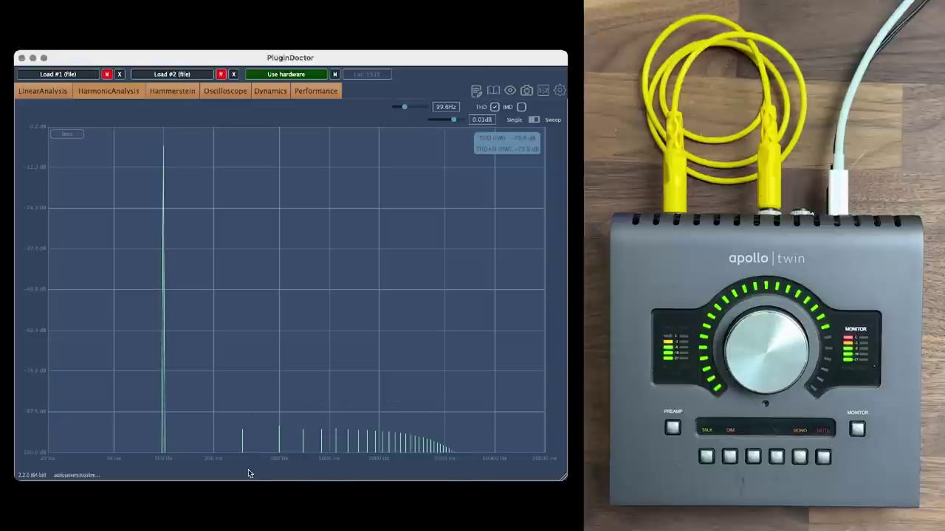
drag(456, 119, 454, 122)
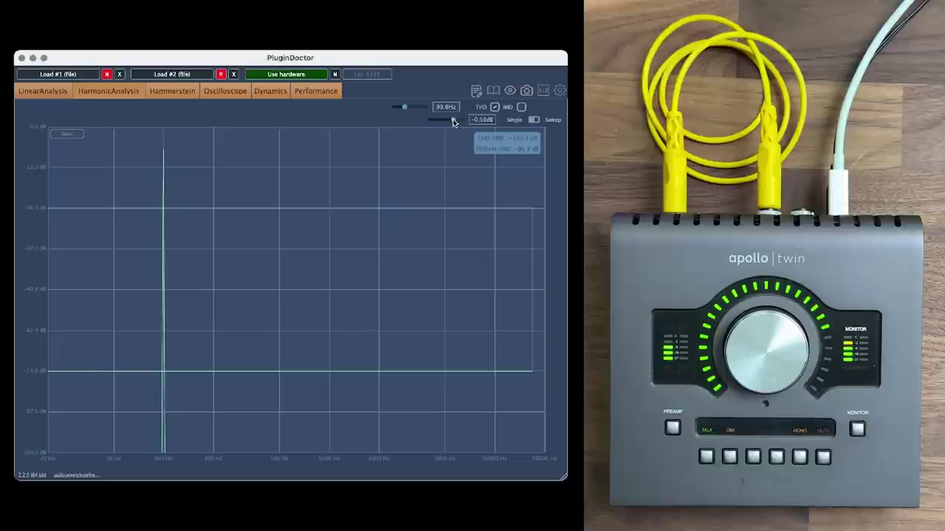
drag(454, 122, 455, 123)
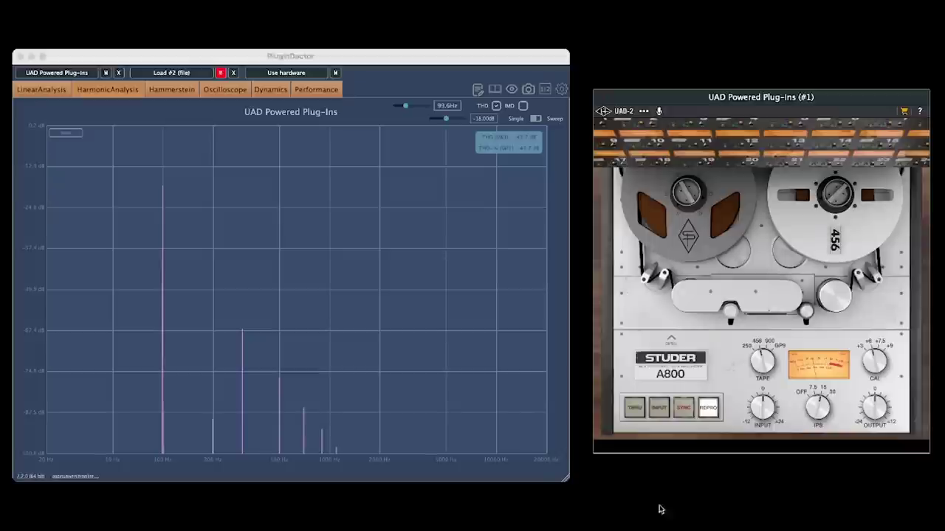
- Nudge the test tone level just above -18 dB, to about -17.55 dB
click(446, 120)
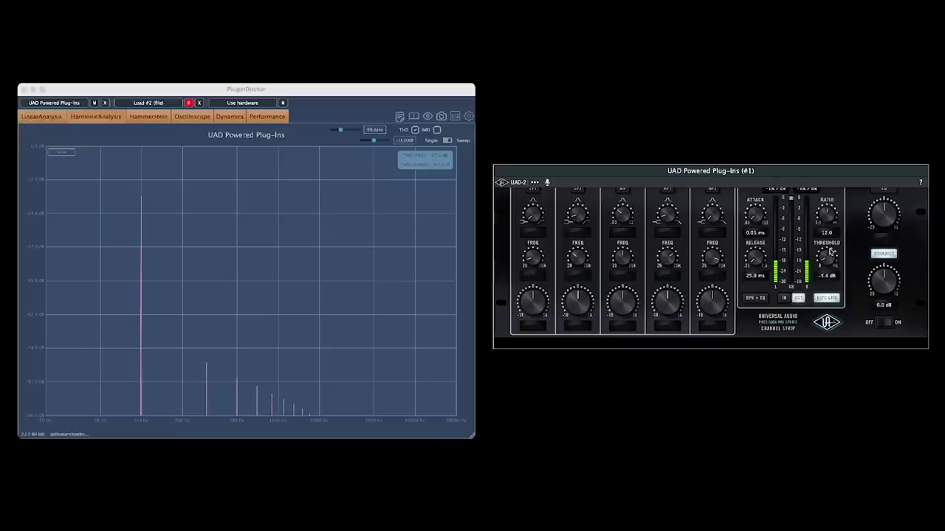
- Turn the UAD channel strip's Threshold knob down to roughly -42.5 dB
drag(830, 236, 830, 232)
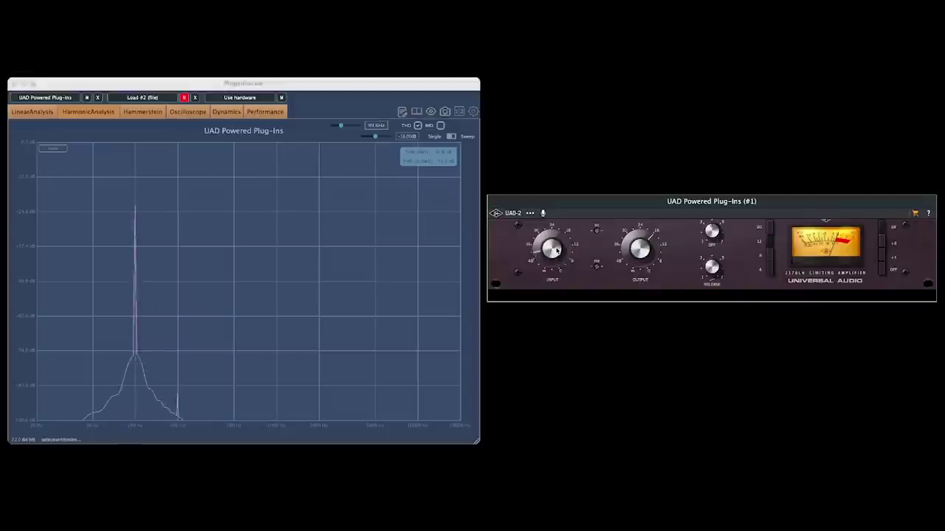
- Turn the 1176LN Input knob up to drive the limiter harder
drag(557, 251, 560, 222)
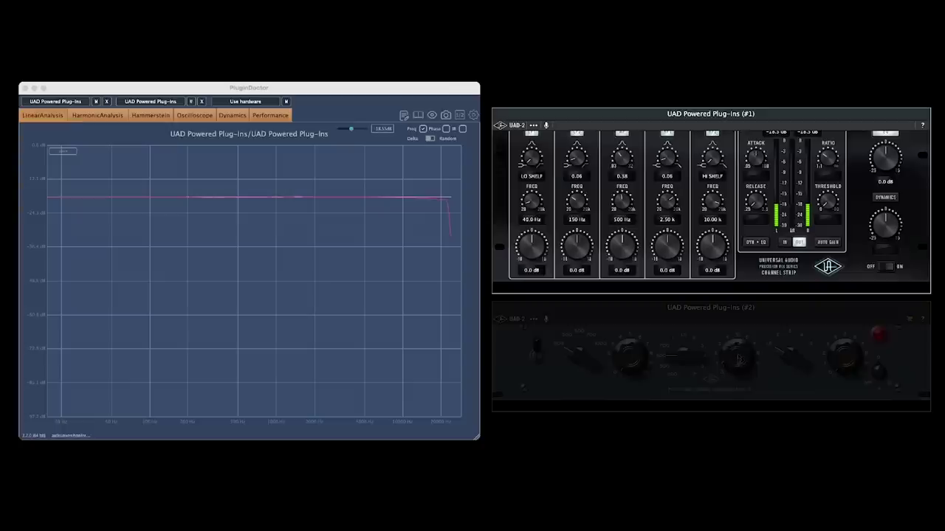
- Cut the channel strip's 500 Hz band to about -10.8 dB and narrow its Q
click(748, 310)
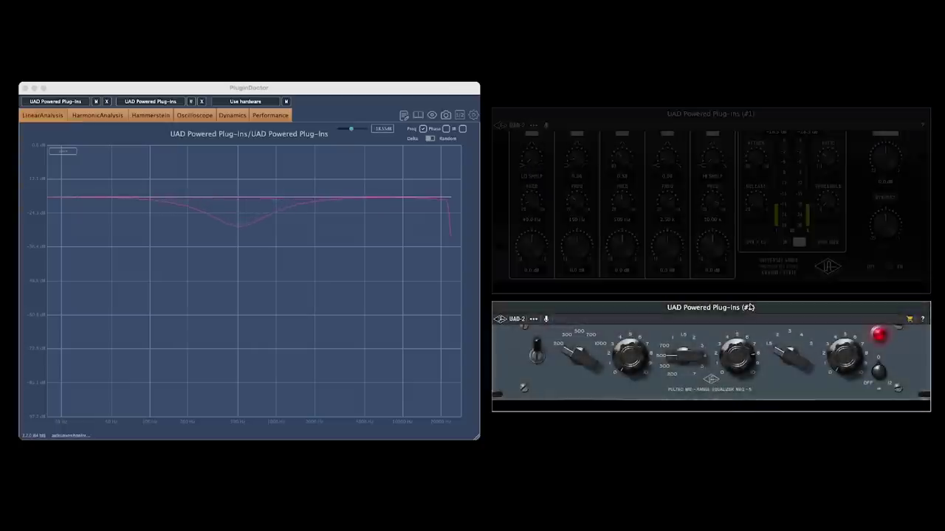
drag(624, 265, 627, 270)
drag(622, 158, 624, 149)
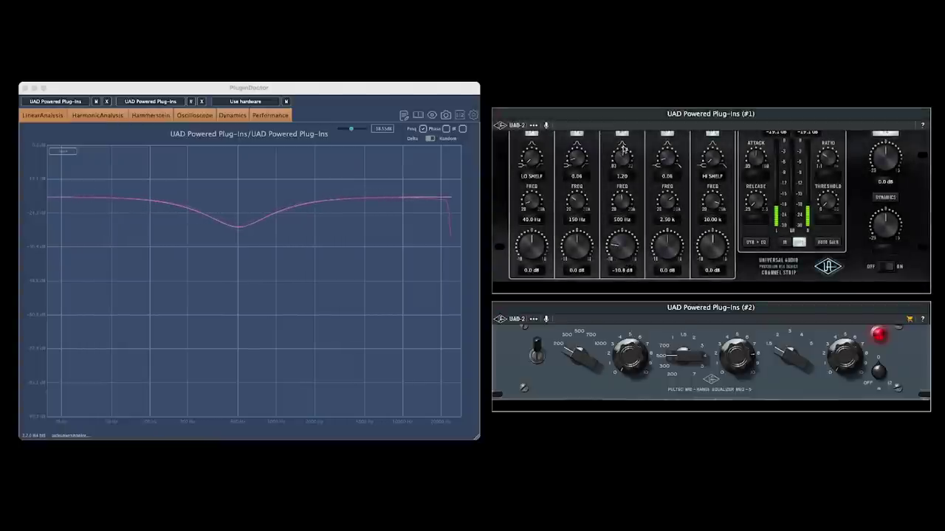
- Compare responses with the Pultec and channel strip bypassed in turn, then view harmonic analysis
click(191, 101)
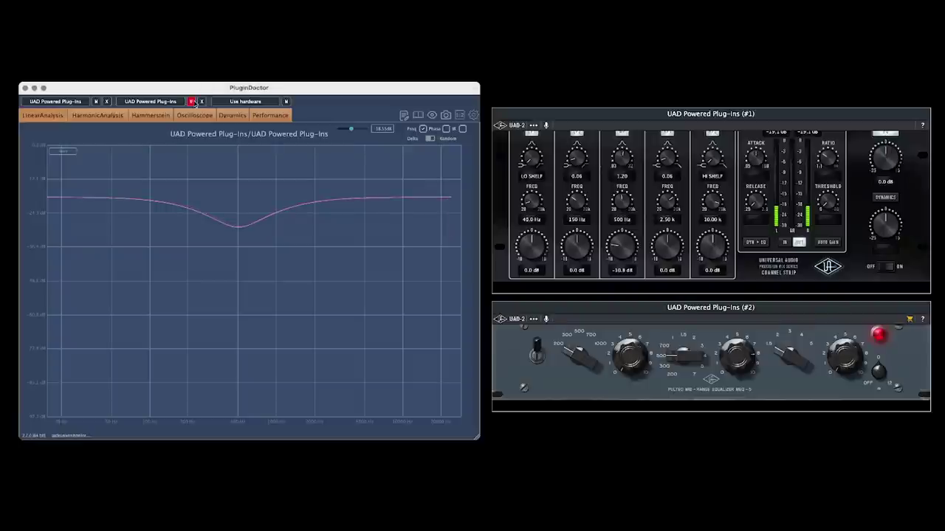
click(96, 101)
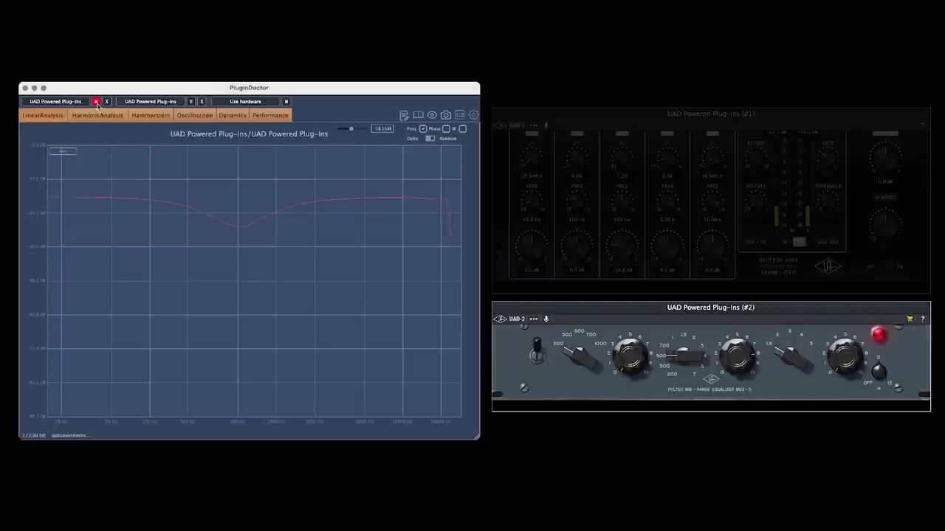
click(96, 101)
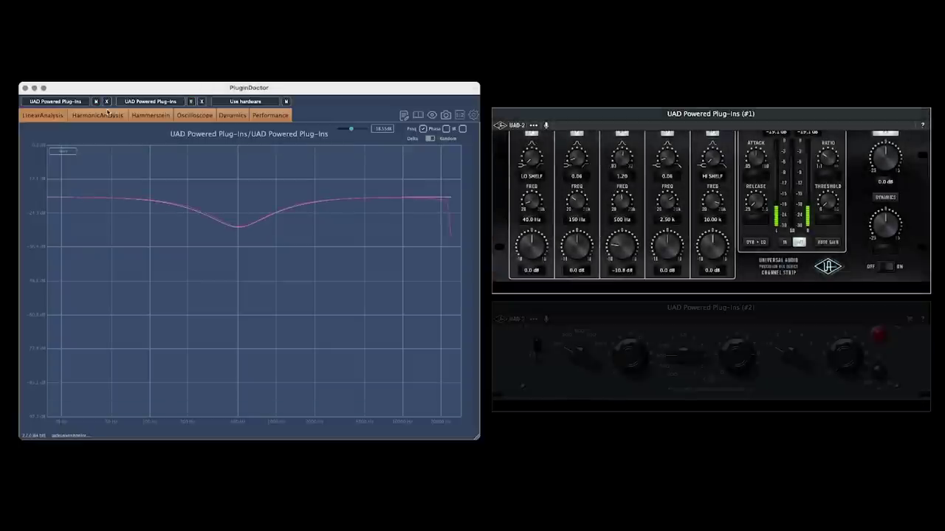
click(111, 116)
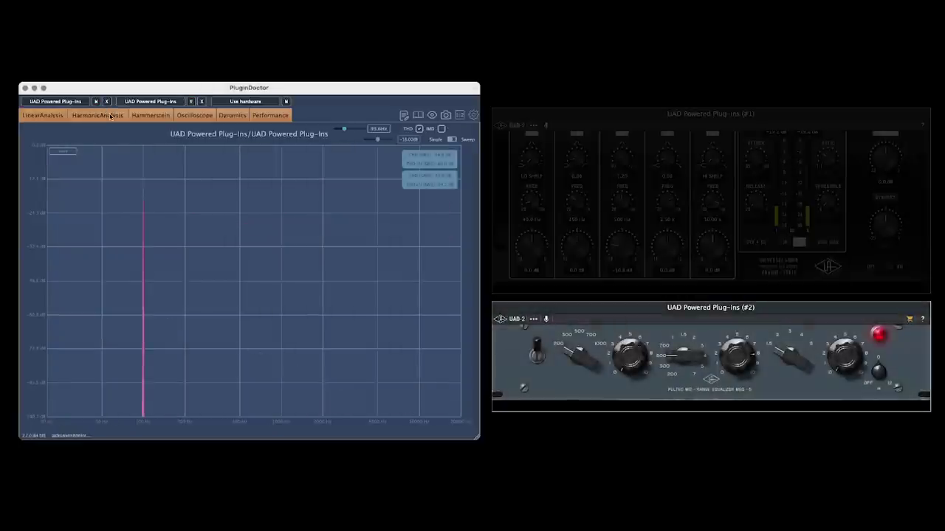
- Toggle the slot bypasses and raise the test level toward -6.7 dB
click(550, 526)
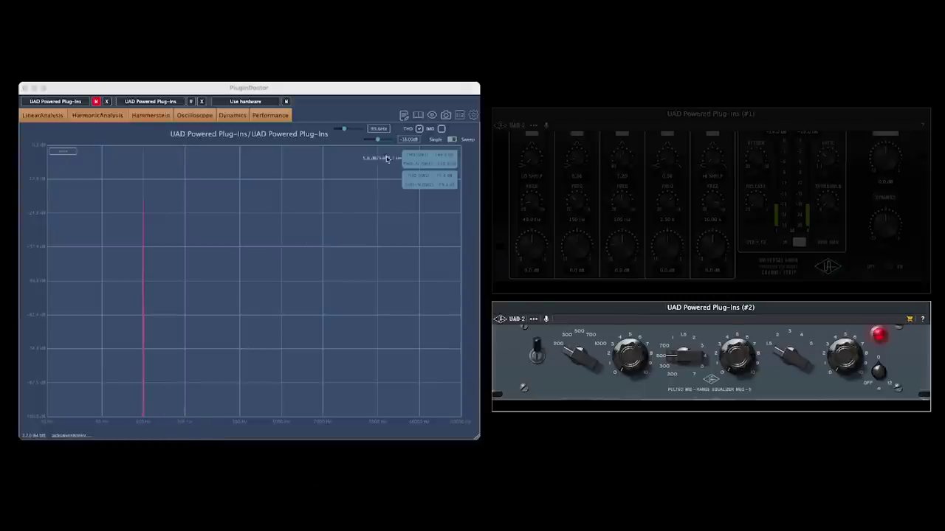
drag(379, 143, 382, 144)
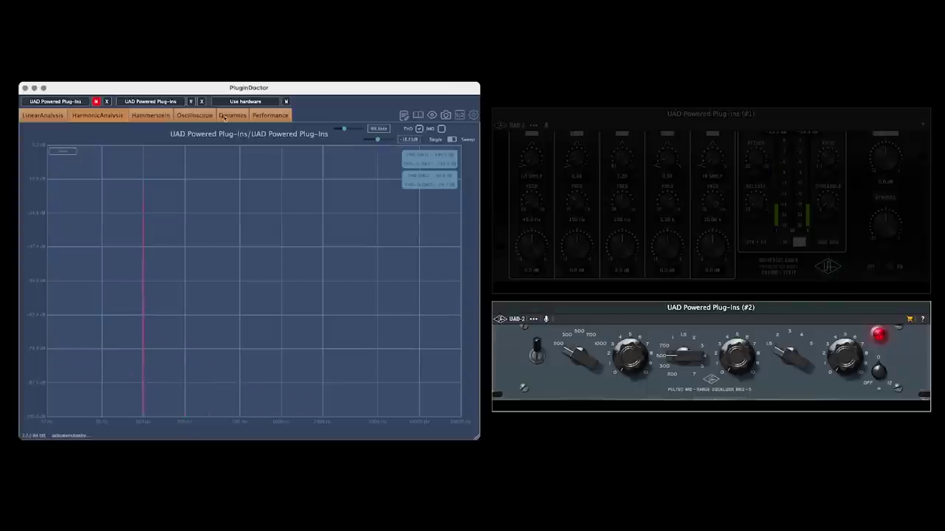
click(192, 101)
click(97, 101)
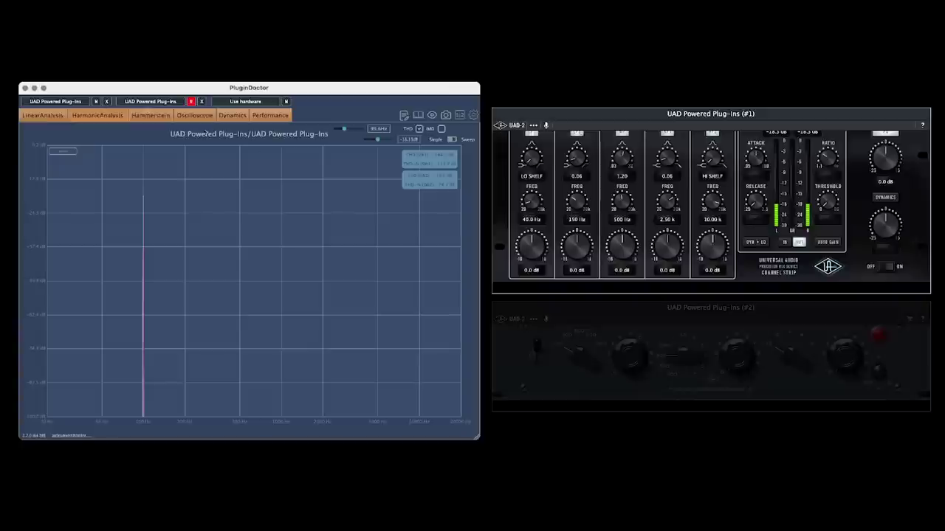
drag(381, 141, 381, 144)
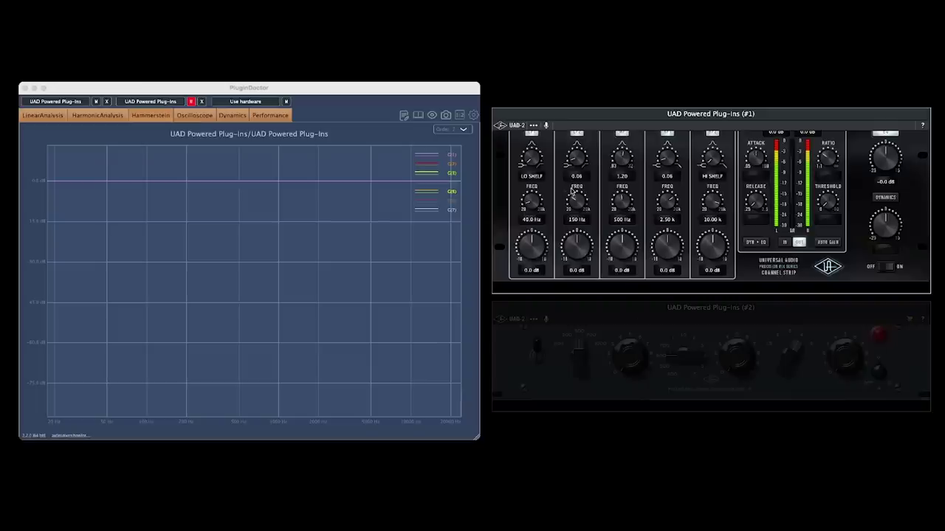
- Set the Hammerstein Order dropdown to 7
click(464, 130)
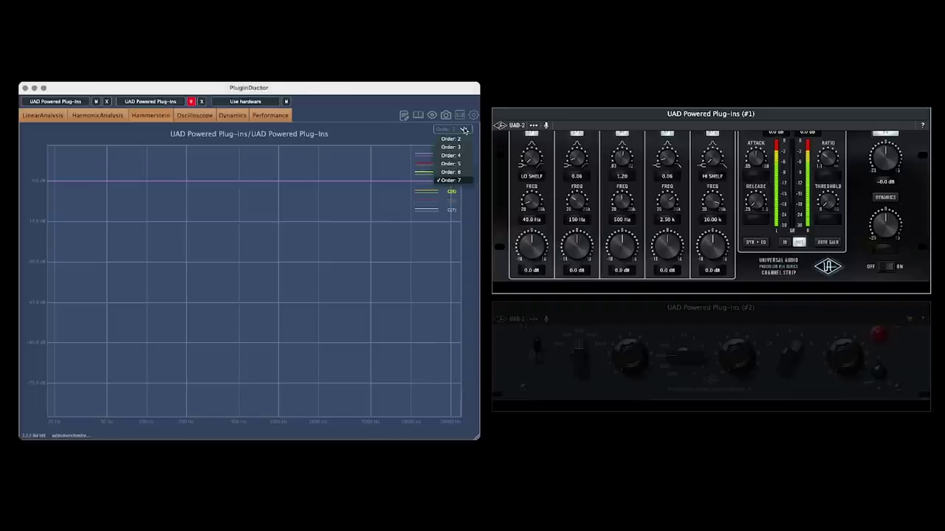
click(461, 181)
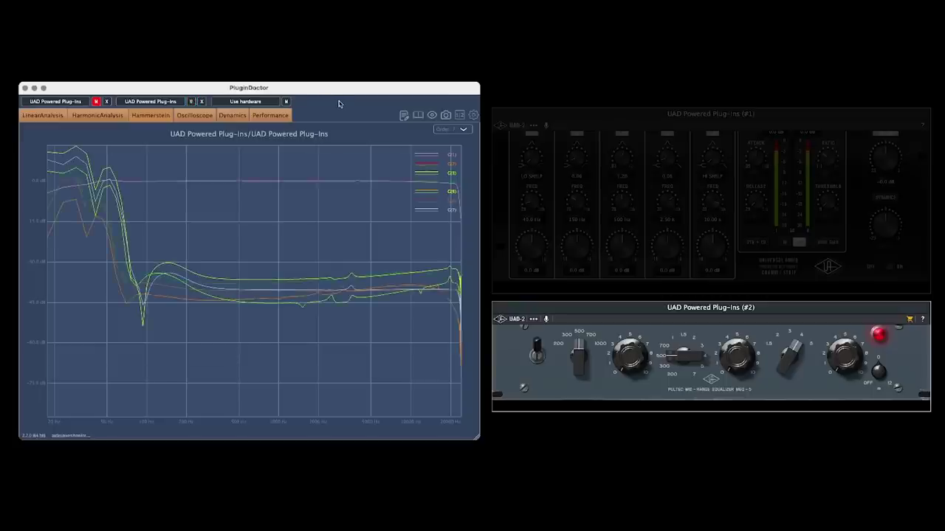
- Retune the Pultec MEQ-5's mid band frequency and gain, and raise its high band boost
click(627, 360)
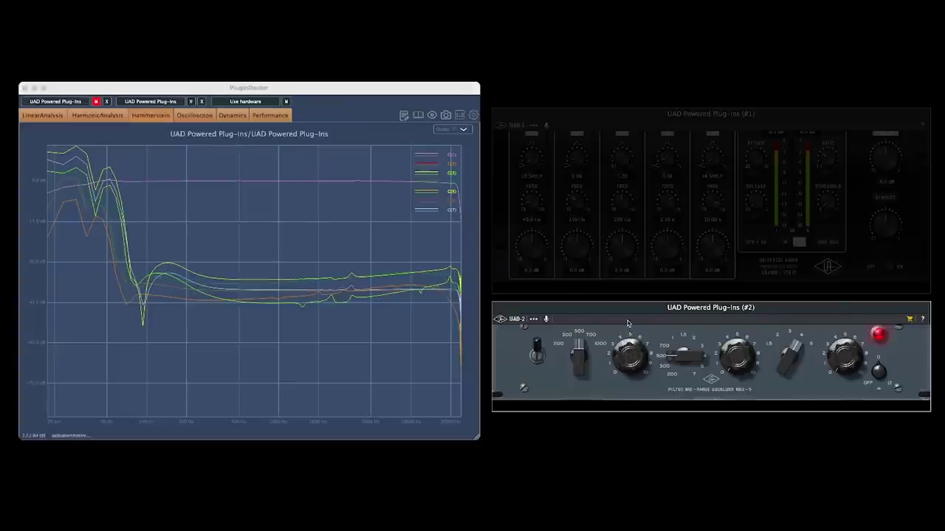
drag(634, 330, 645, 333)
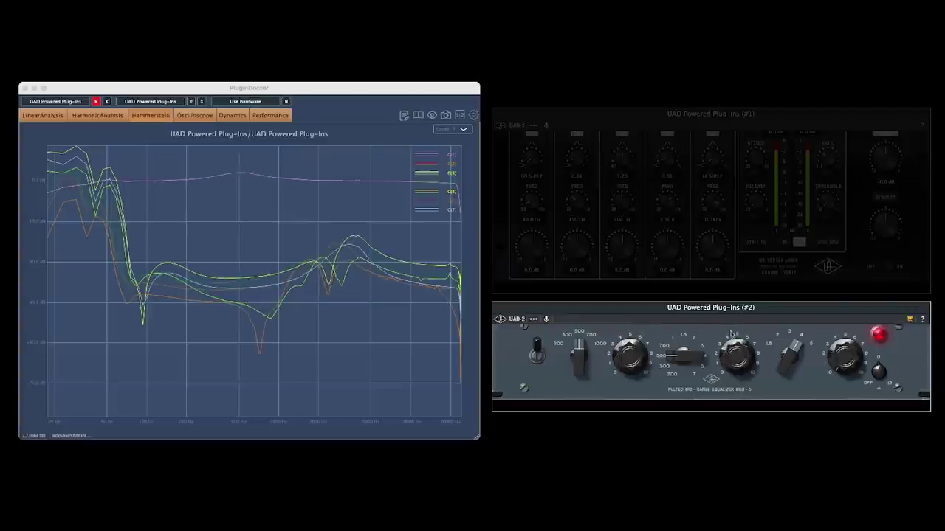
drag(731, 333, 730, 318)
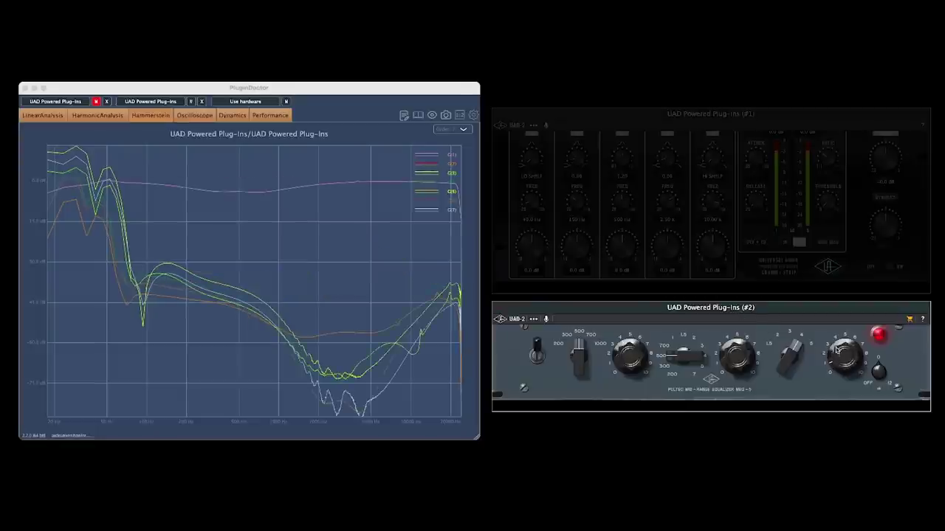
drag(836, 330, 837, 320)
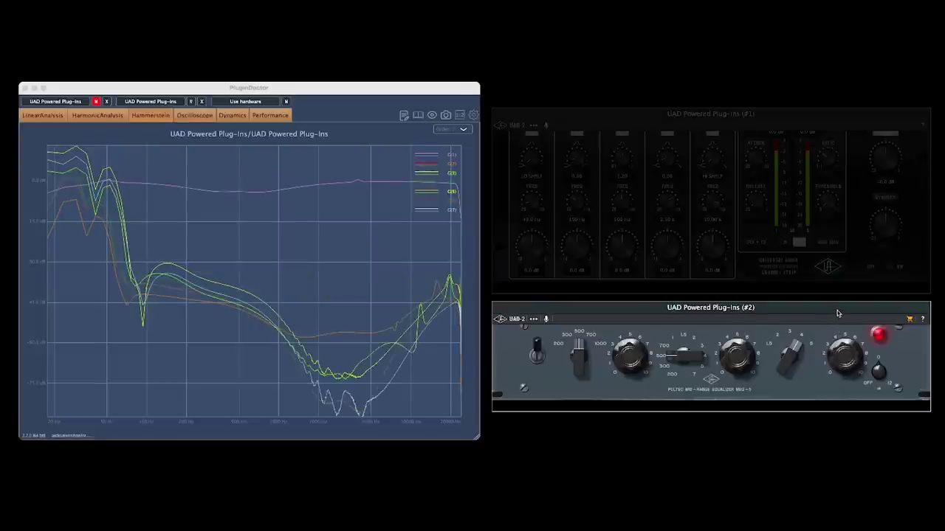